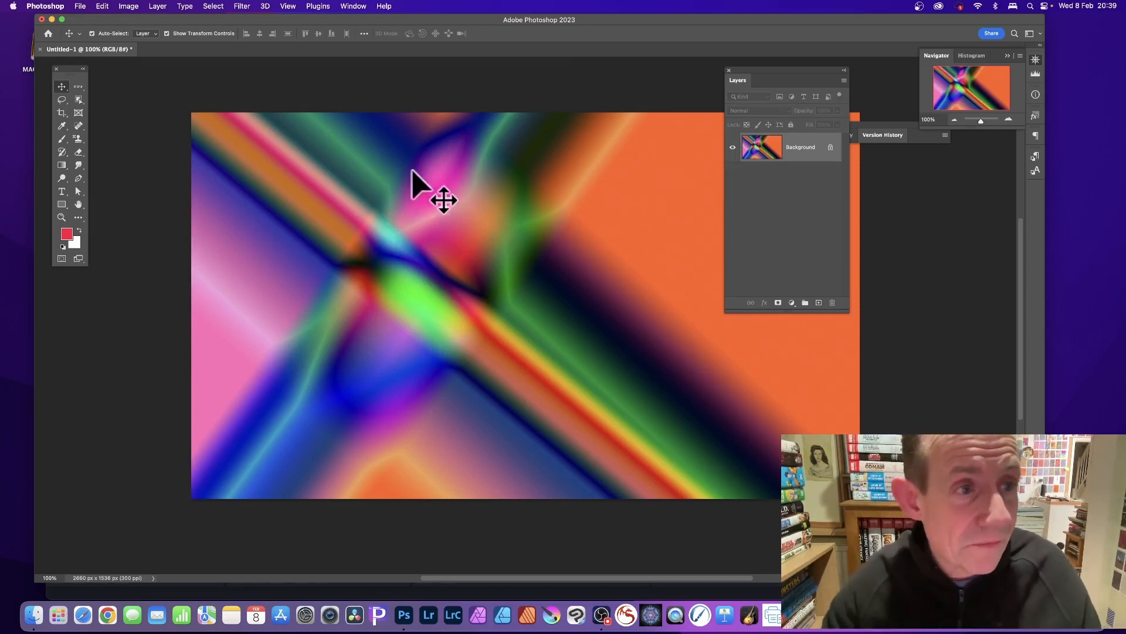
# Select about a dozen single-pixel rows at irregular heights across the canvas with the Single Row Marquee, combining them into one selection.
pyautogui.click(74, 87)
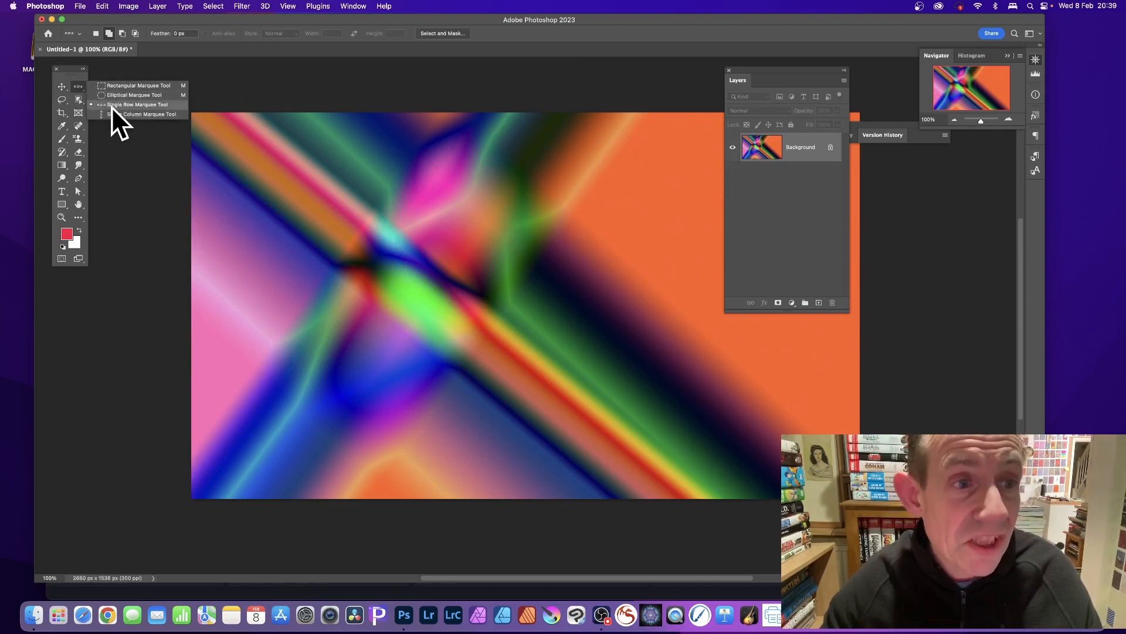
pyautogui.click(112, 106)
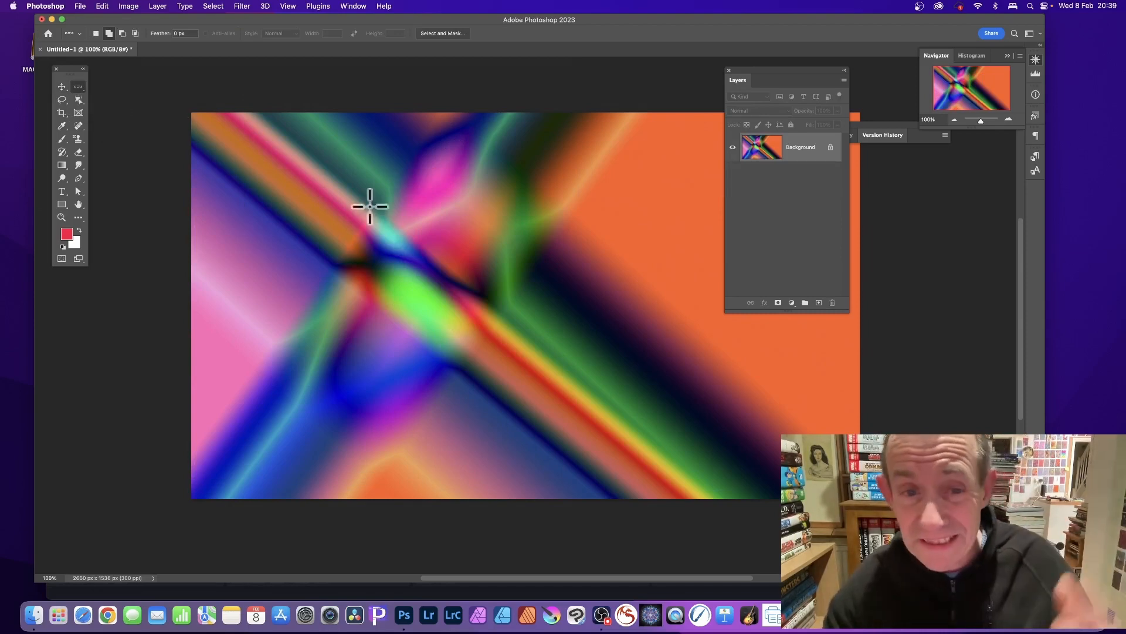
pyautogui.click(491, 190)
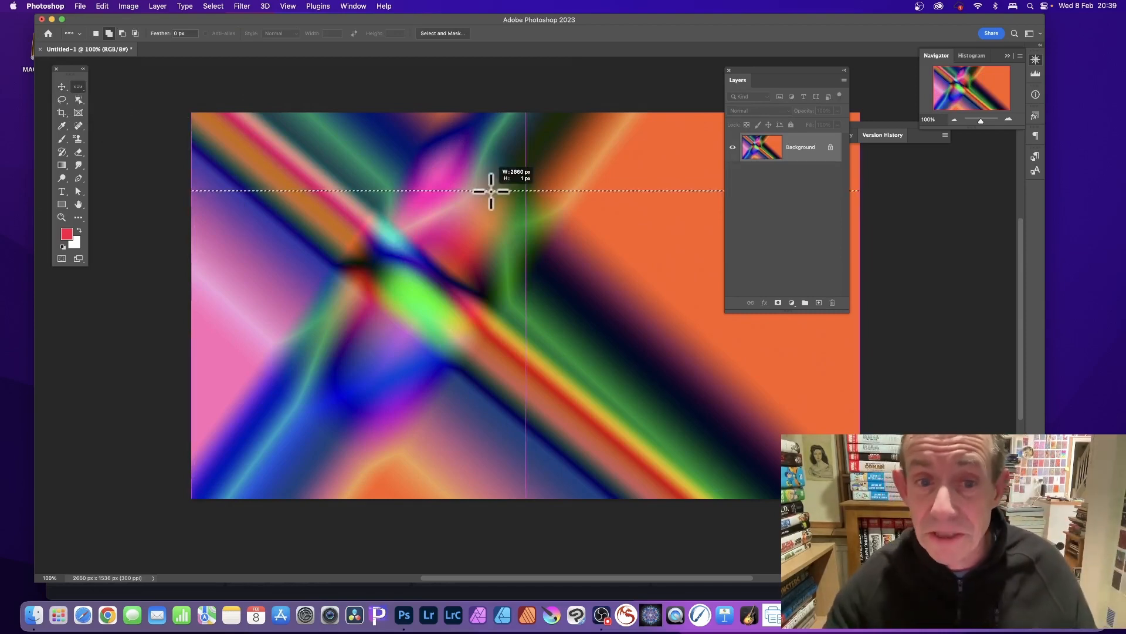
pyautogui.keyDown('shift'); pyautogui.click(477, 229); pyautogui.keyUp('shift')
pyautogui.keyDown('shift'); pyautogui.click(467, 261); pyautogui.keyUp('shift')
pyautogui.keyDown('shift'); pyautogui.click(457, 316); pyautogui.keyUp('shift')
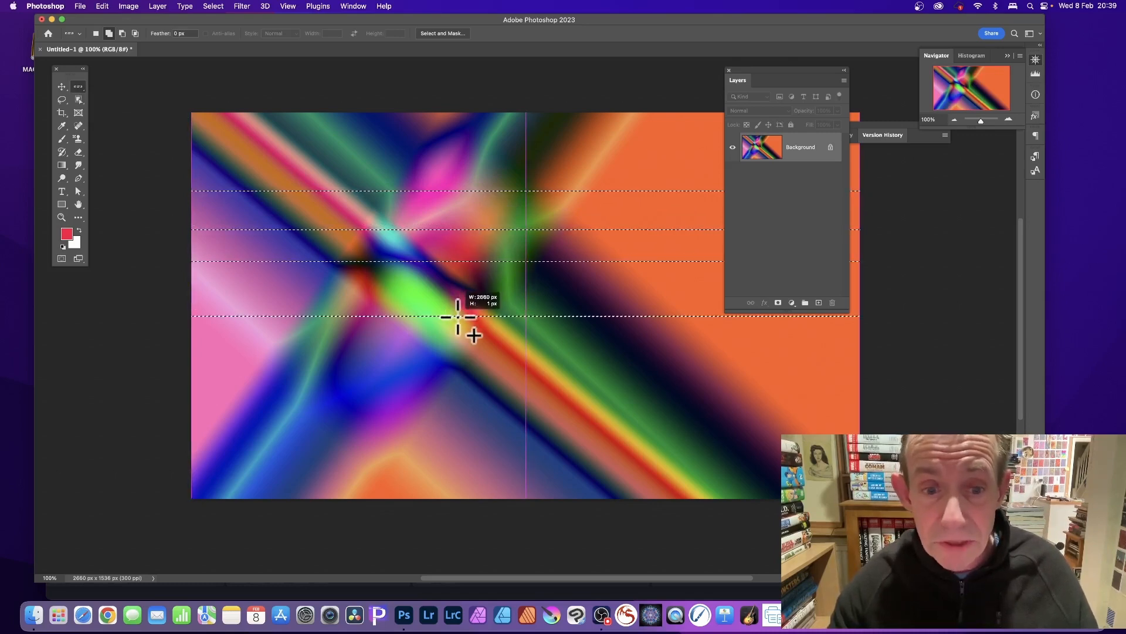
pyautogui.keyDown('shift'); pyautogui.click(436, 299); pyautogui.keyUp('shift')
pyautogui.keyDown('shift'); pyautogui.click(405, 306); pyautogui.keyUp('shift')
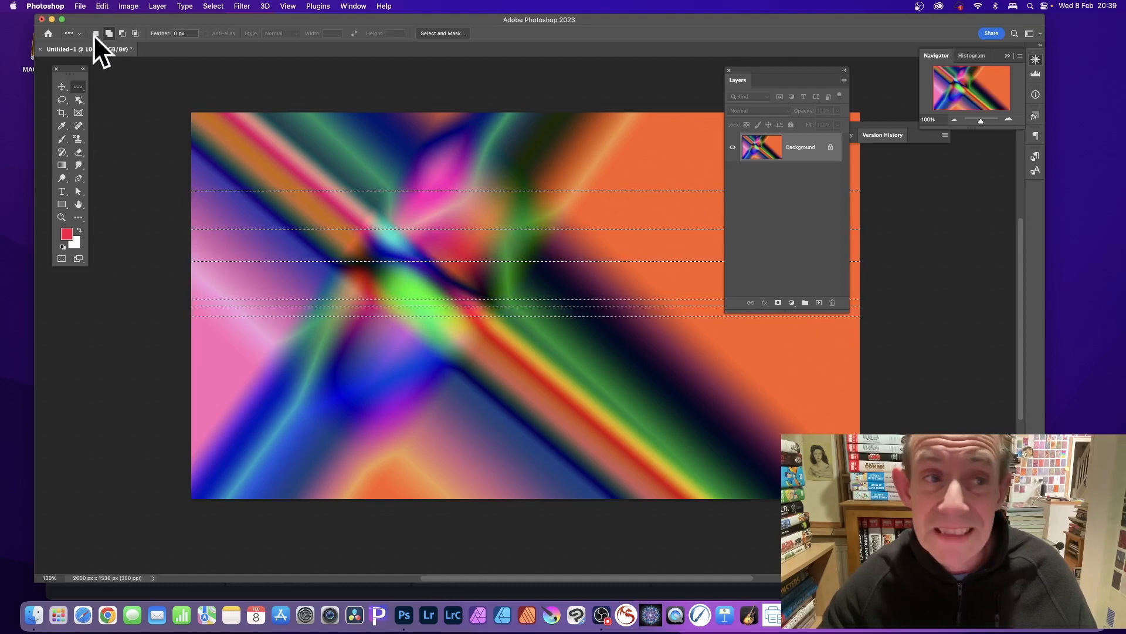
pyautogui.click(421, 170)
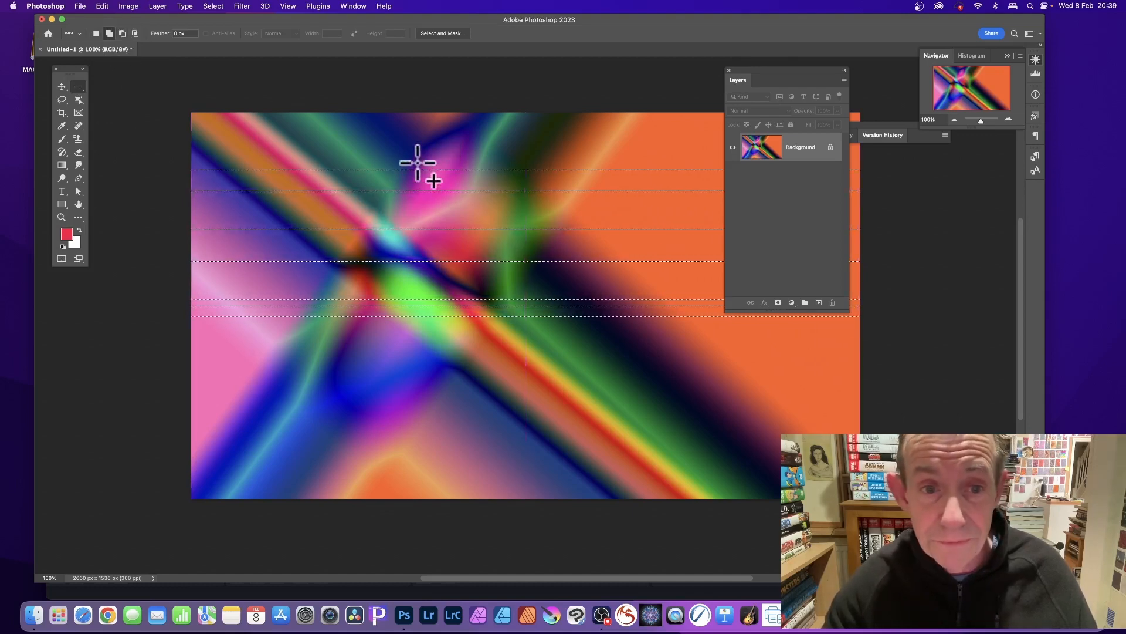
pyautogui.click(415, 144)
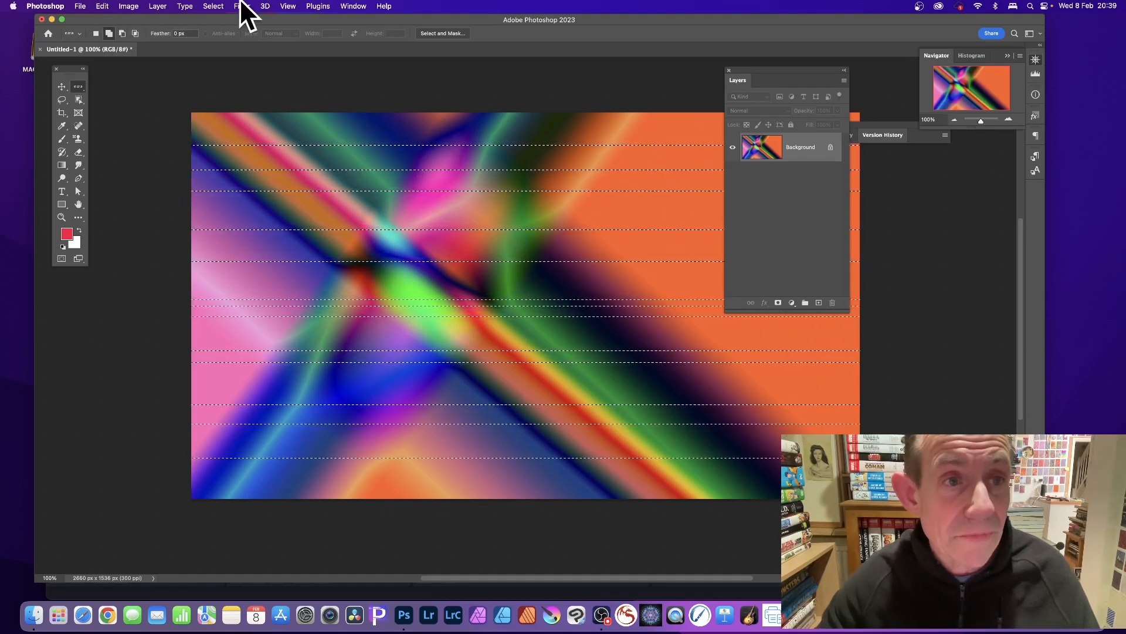
# Expand the row selection by 20 pixels.
pyautogui.click(213, 7)
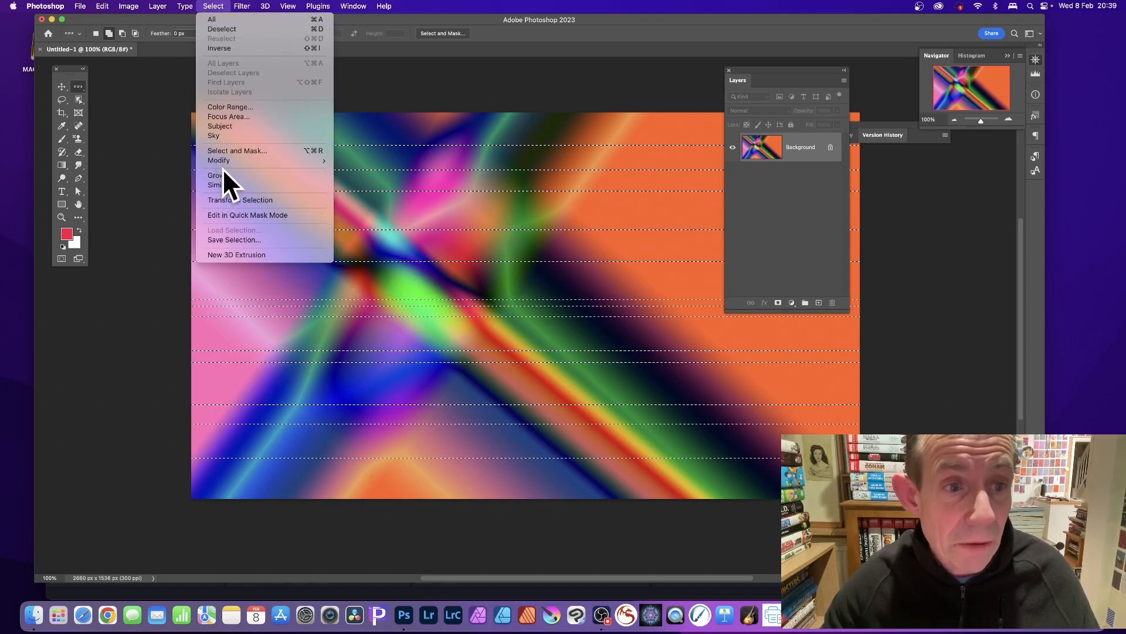
pyautogui.moveTo(227, 160)
pyautogui.click(348, 179)
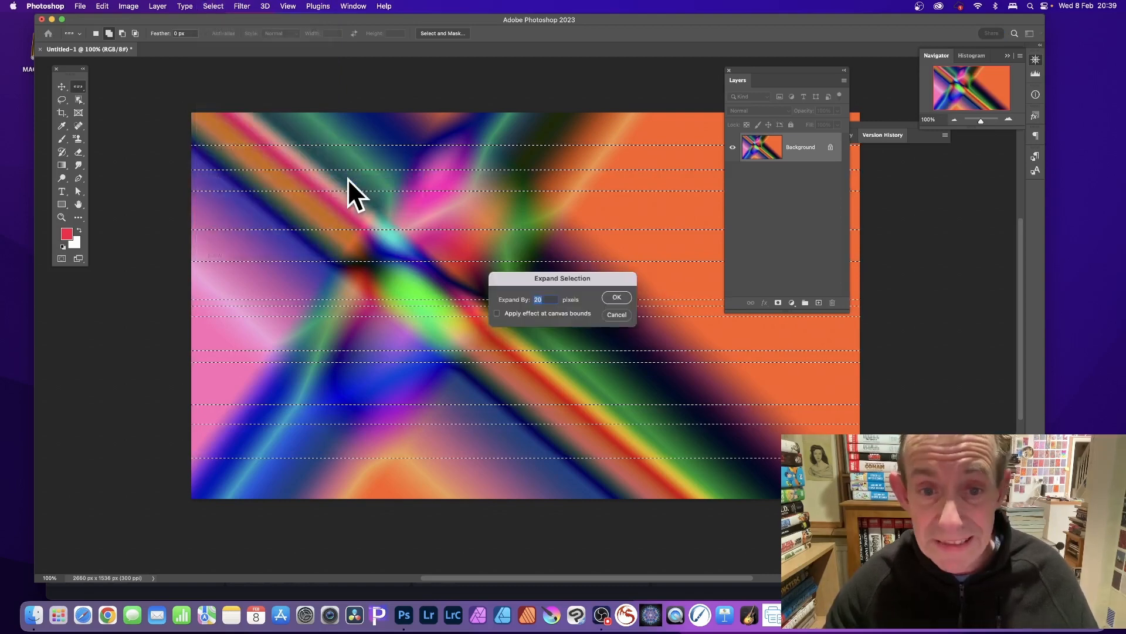
pyautogui.click(614, 297)
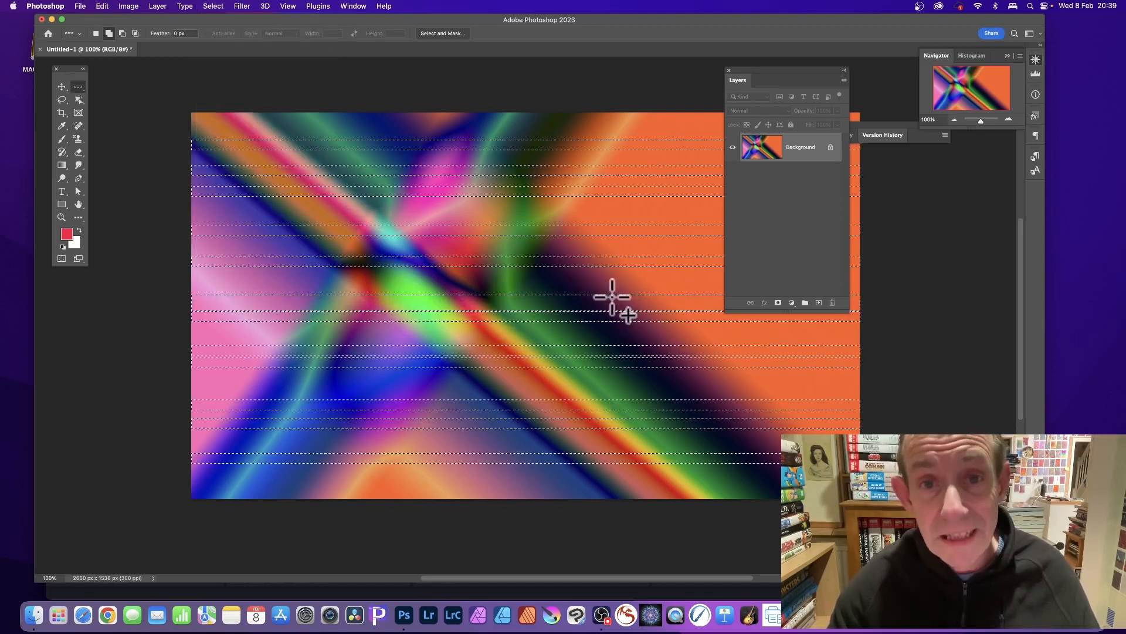
# Feather the expanded row selection with a radius of 10 pixels.
pyautogui.click(219, 3)
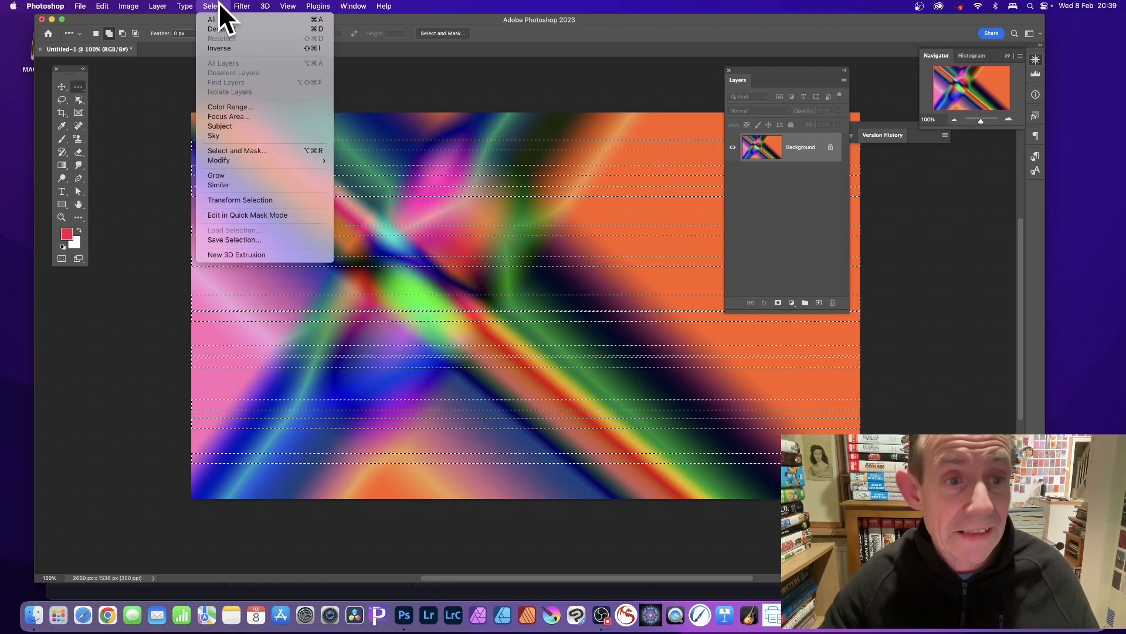
pyautogui.moveTo(230, 161)
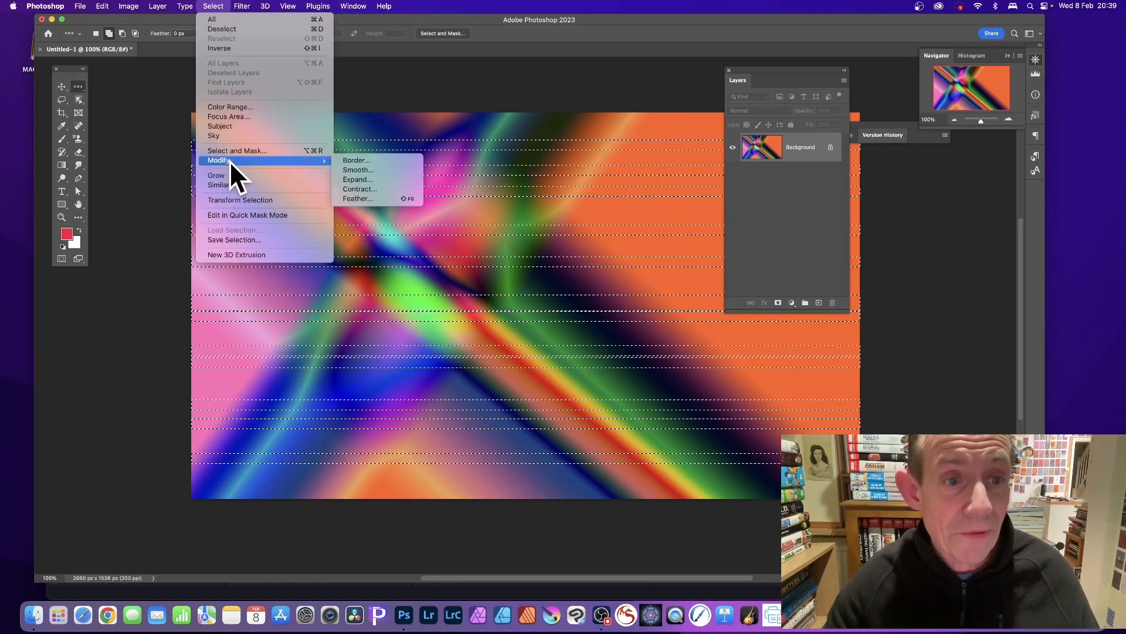
pyautogui.click(353, 200)
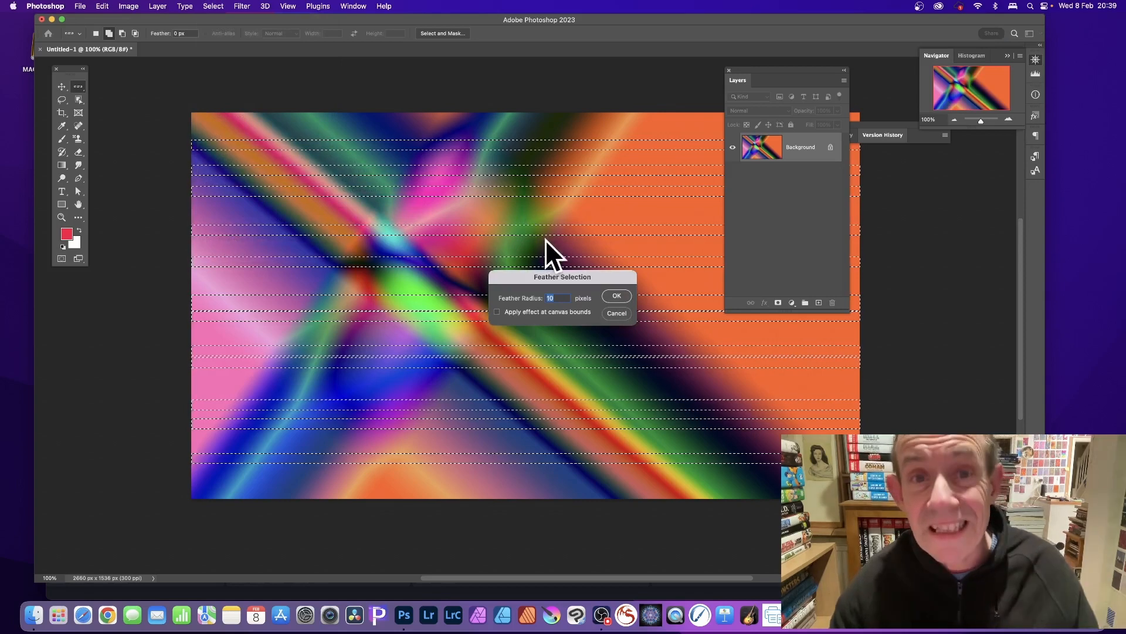
pyautogui.moveTo(576, 279); pyautogui.dragTo(449, 198)
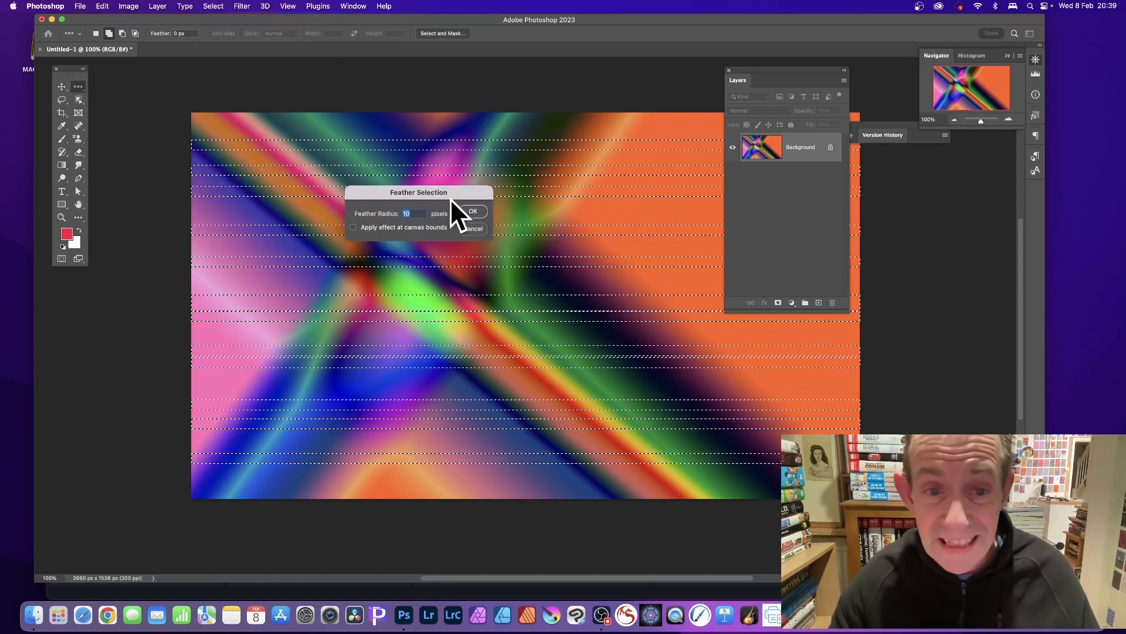
pyautogui.click(472, 211)
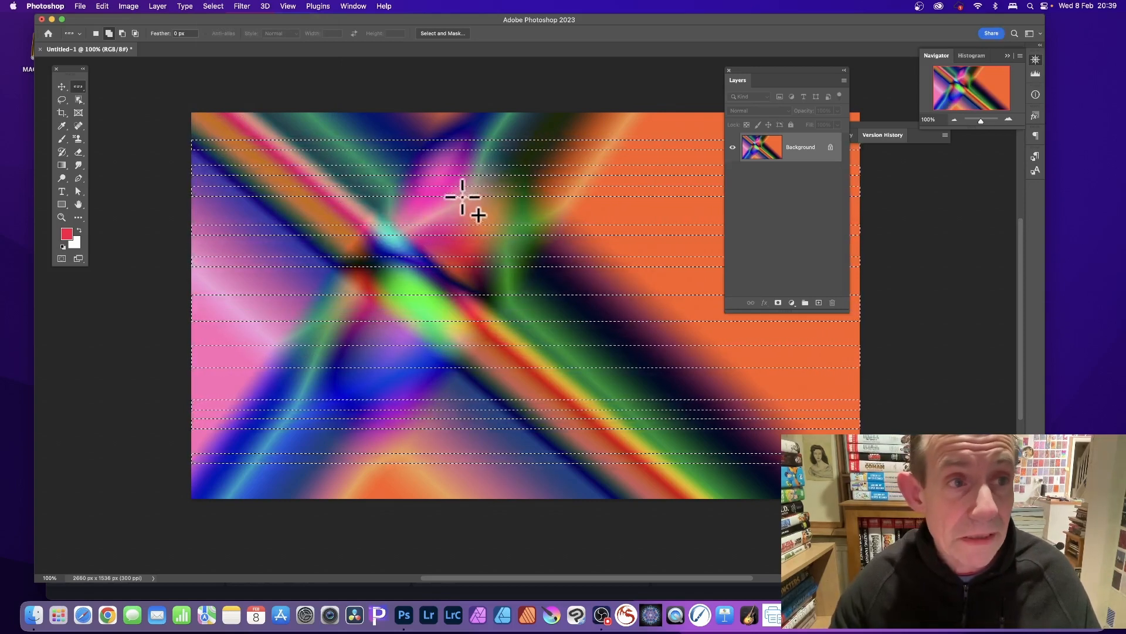
# Copy the selected stripes from the background and paste them as a new layer.
pyautogui.click(102, 6)
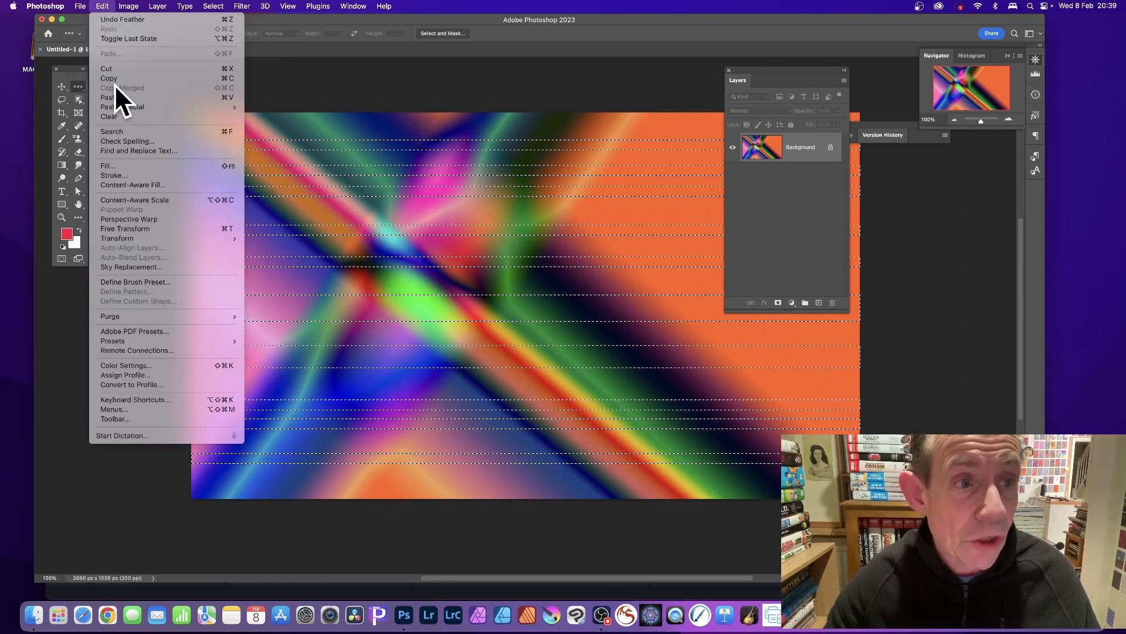
pyautogui.click(112, 79)
pyautogui.click(102, 6)
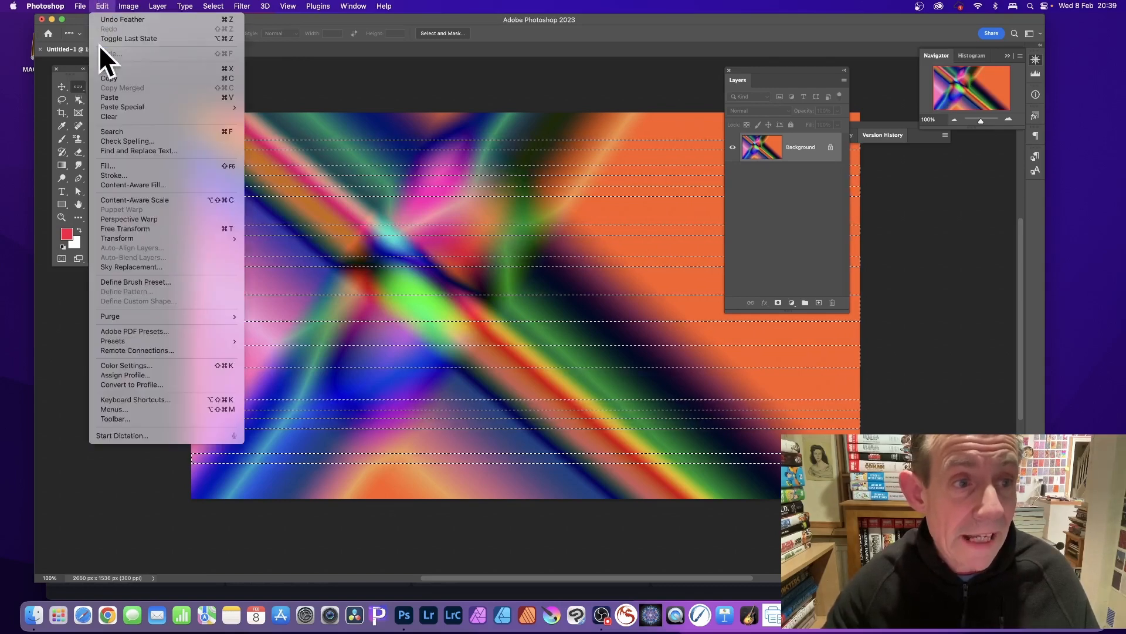
pyautogui.click(105, 96)
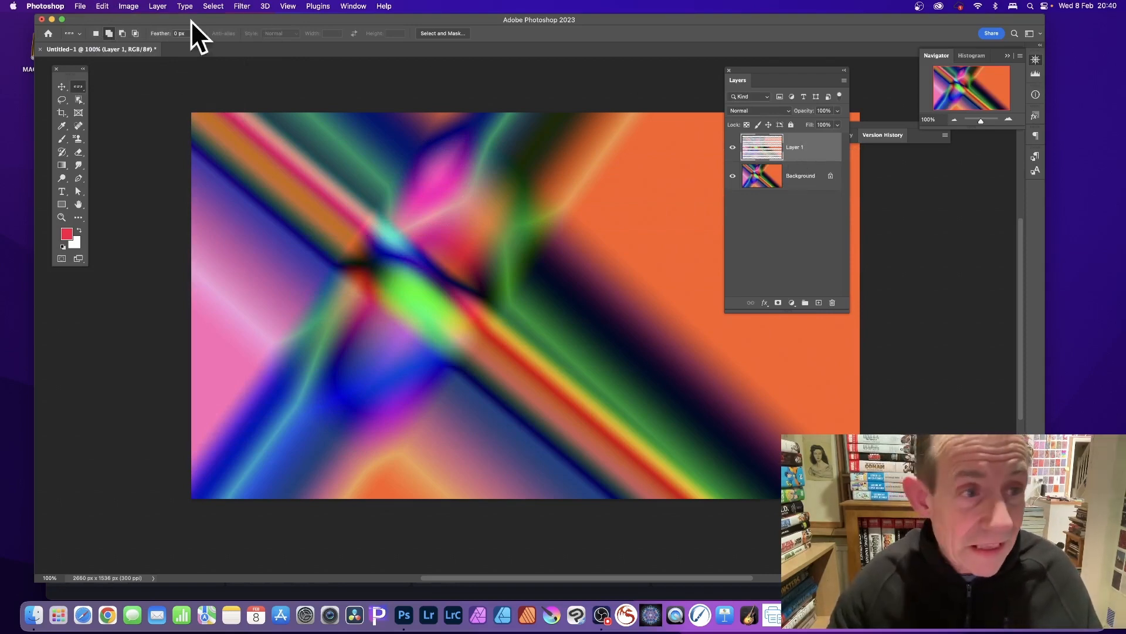
# Scale the pasted stripes layer to about 49%, rotate it 45°, and place it diagonally near the middle of the canvas.
pyautogui.click(62, 87)
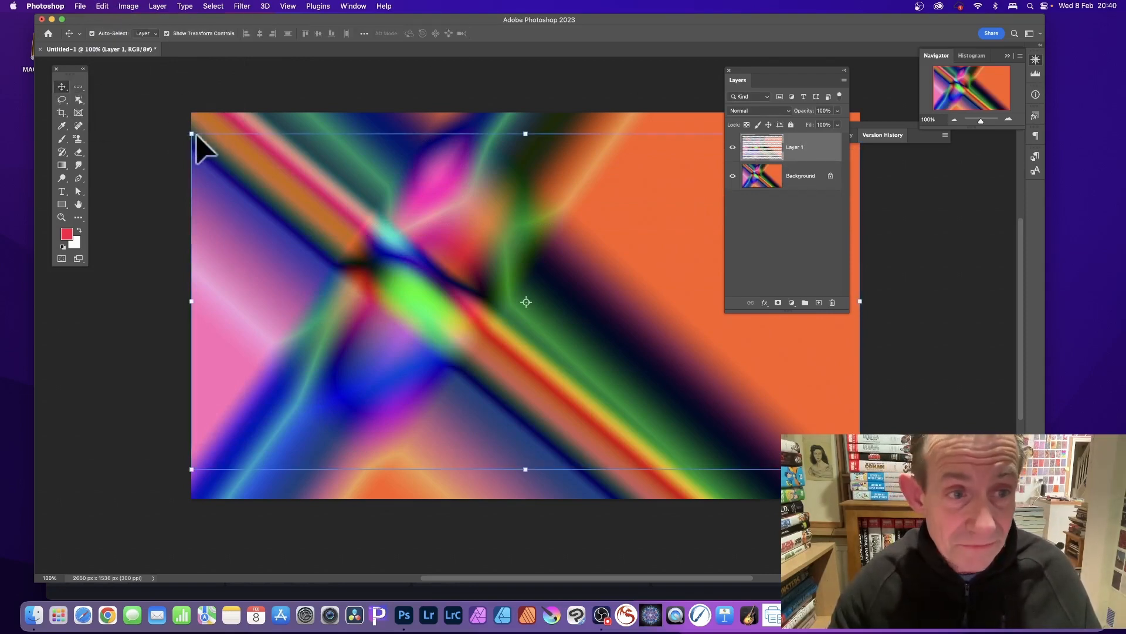
pyautogui.moveTo(192, 134); pyautogui.dragTo(398, 223)
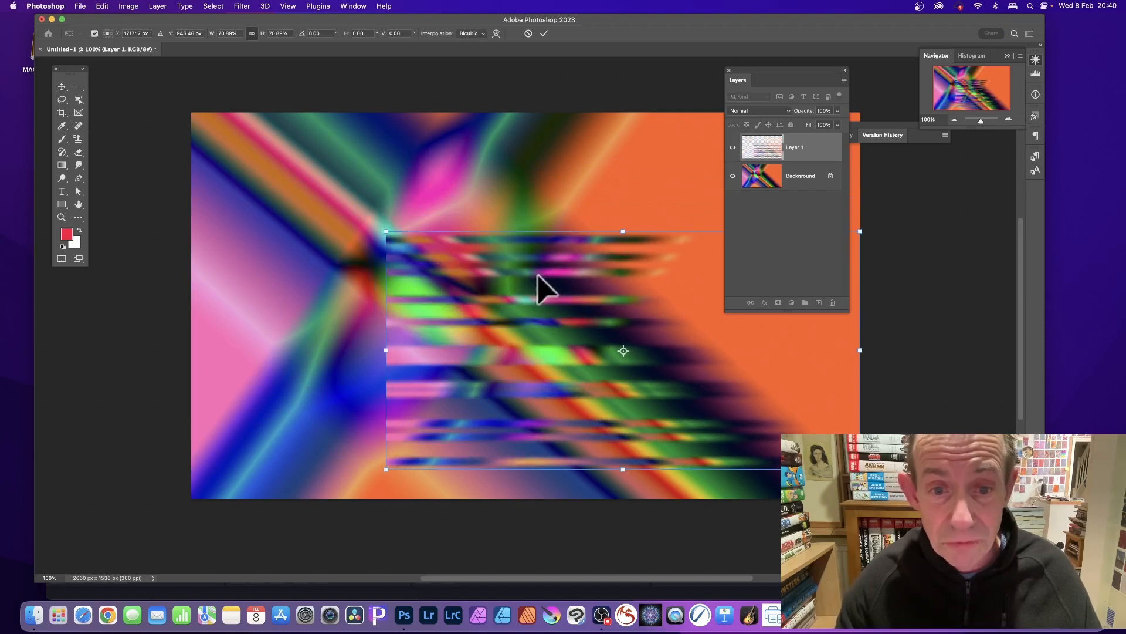
pyautogui.moveTo(540, 284); pyautogui.dragTo(440, 240)
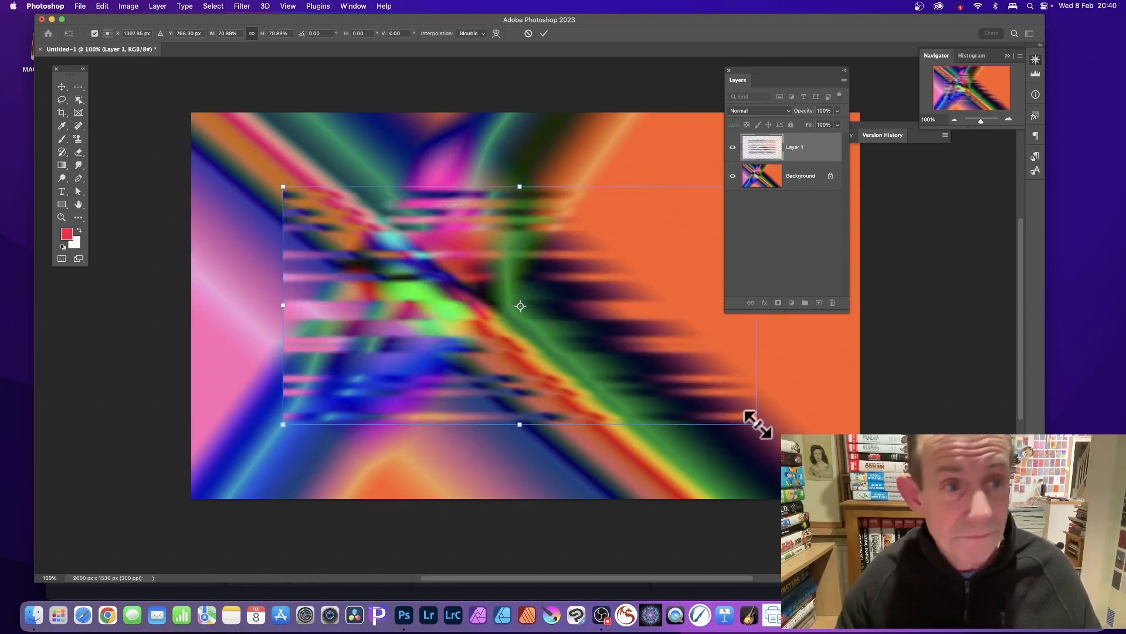
pyautogui.moveTo(755, 424); pyautogui.dragTo(708, 399)
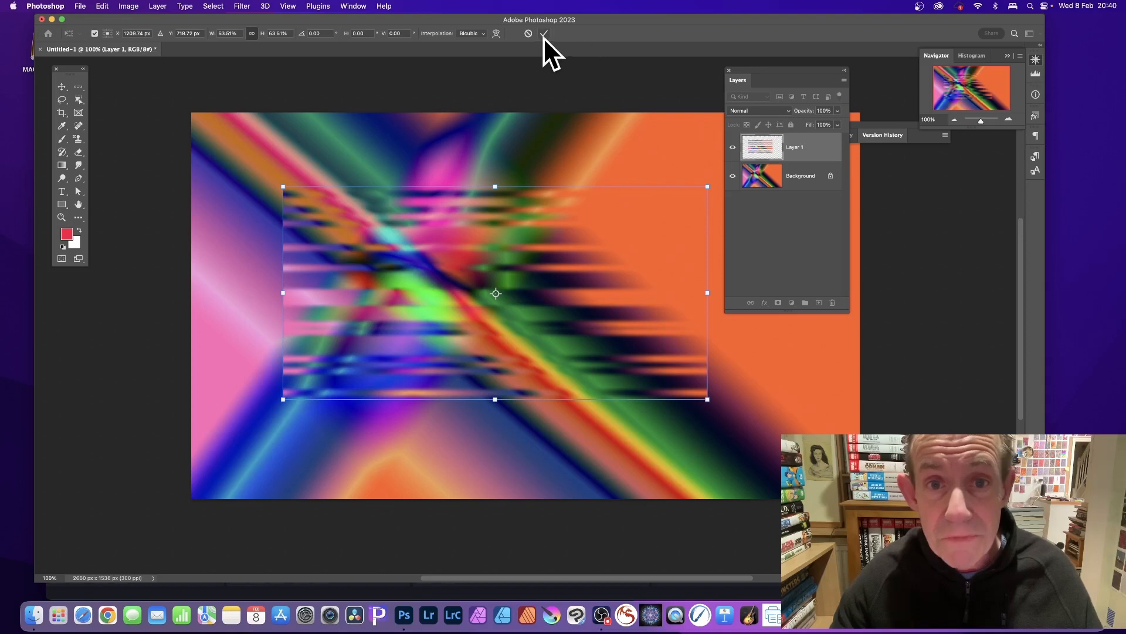
pyautogui.moveTo(717, 173); pyautogui.dragTo(711, 327)
pyautogui.moveTo(420, 69); pyautogui.dragTo(441, 121)
pyautogui.moveTo(566, 522); pyautogui.dragTo(558, 476)
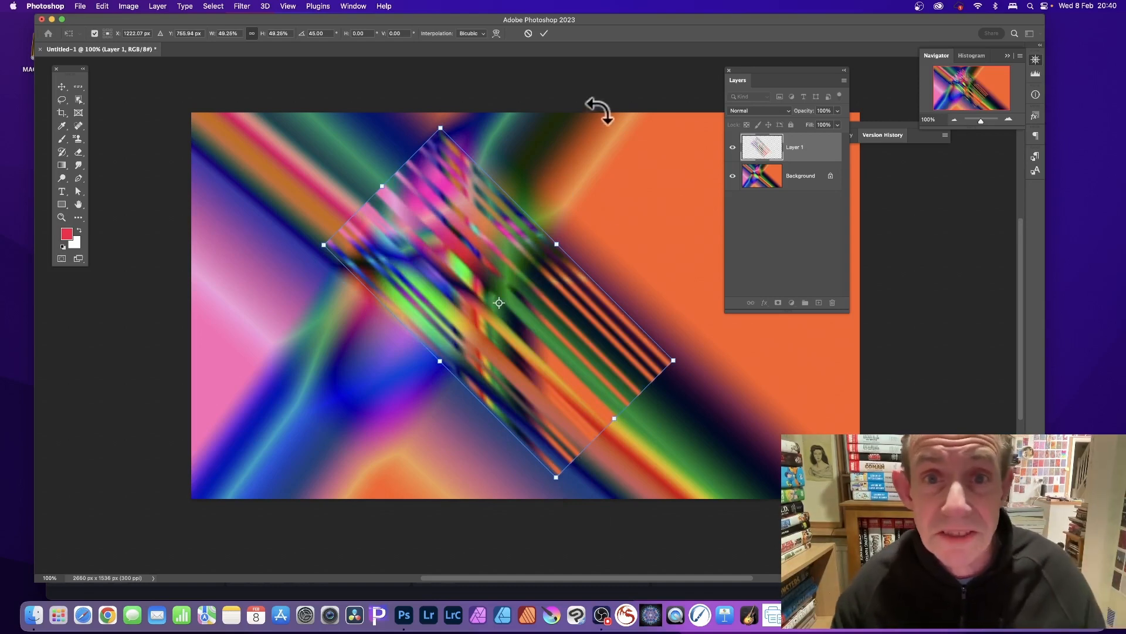
pyautogui.click(541, 30)
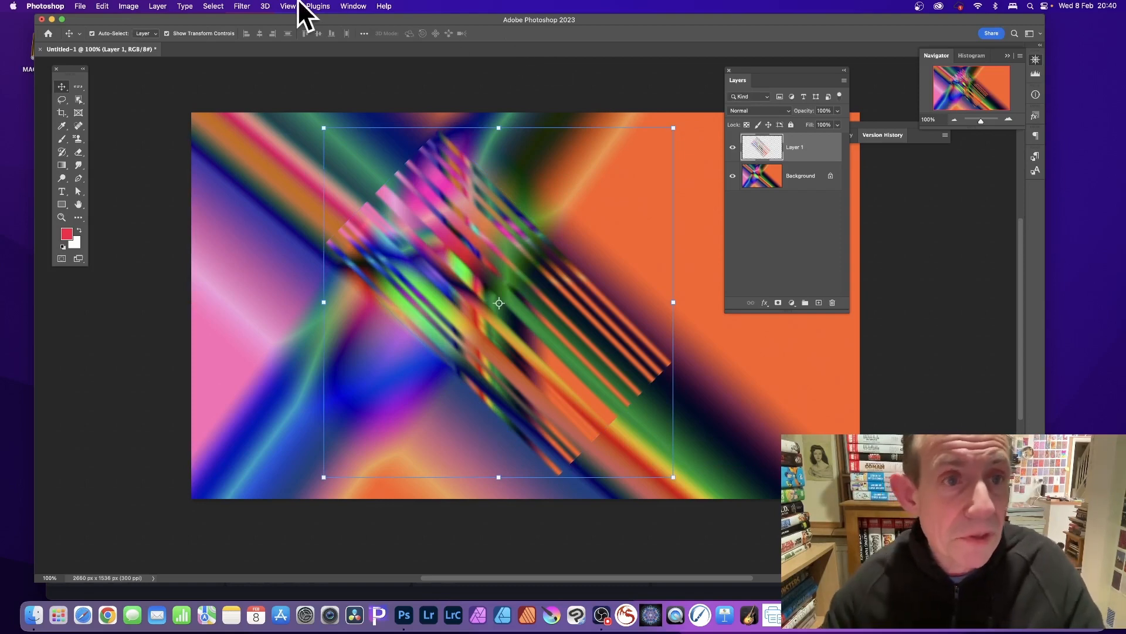
# Apply a Wave distortion to the stripes layer with one sine generator, minimum wavelength 70, and repeated edge pixels.
pyautogui.click(243, 6)
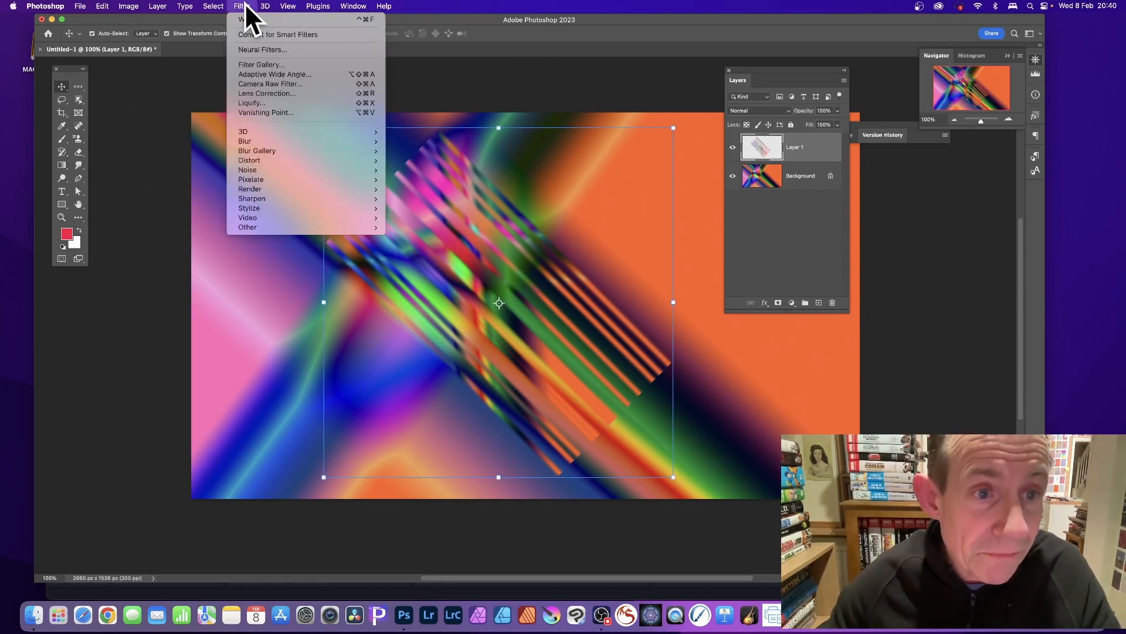
pyautogui.moveTo(250, 159)
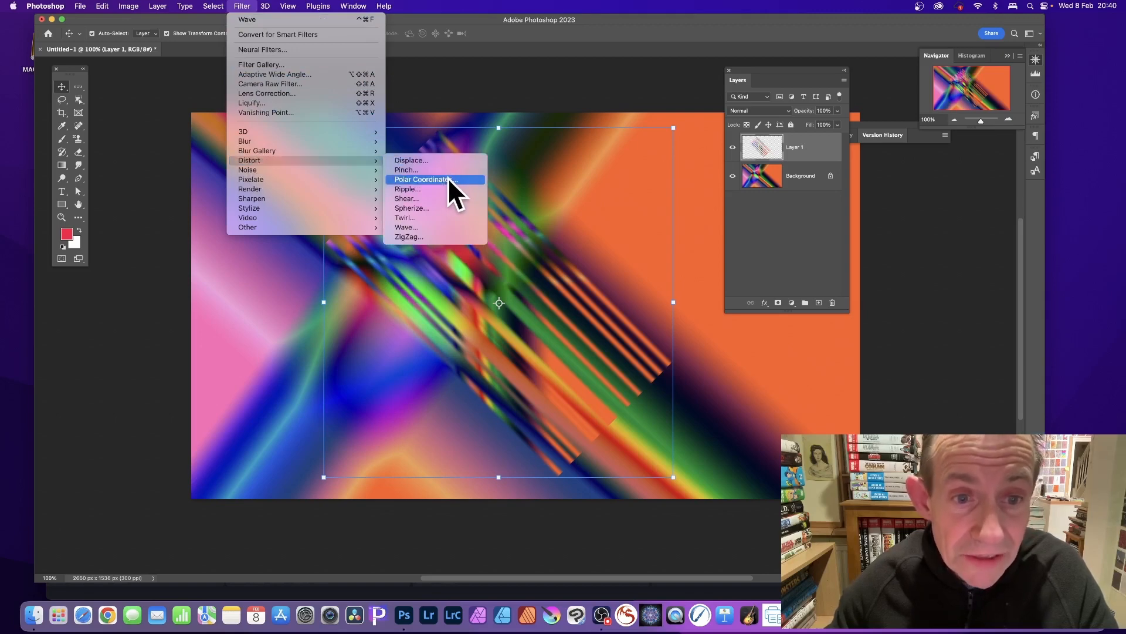
pyautogui.click(435, 224)
pyautogui.moveTo(588, 109); pyautogui.dragTo(718, 95)
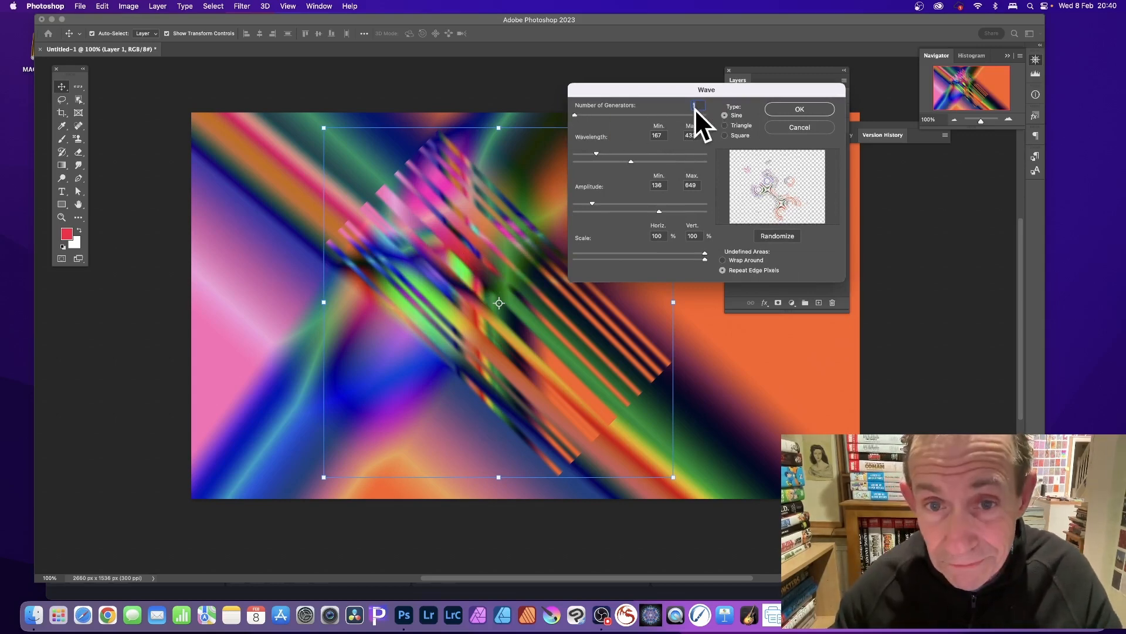
pyautogui.moveTo(596, 154); pyautogui.dragTo(583, 157)
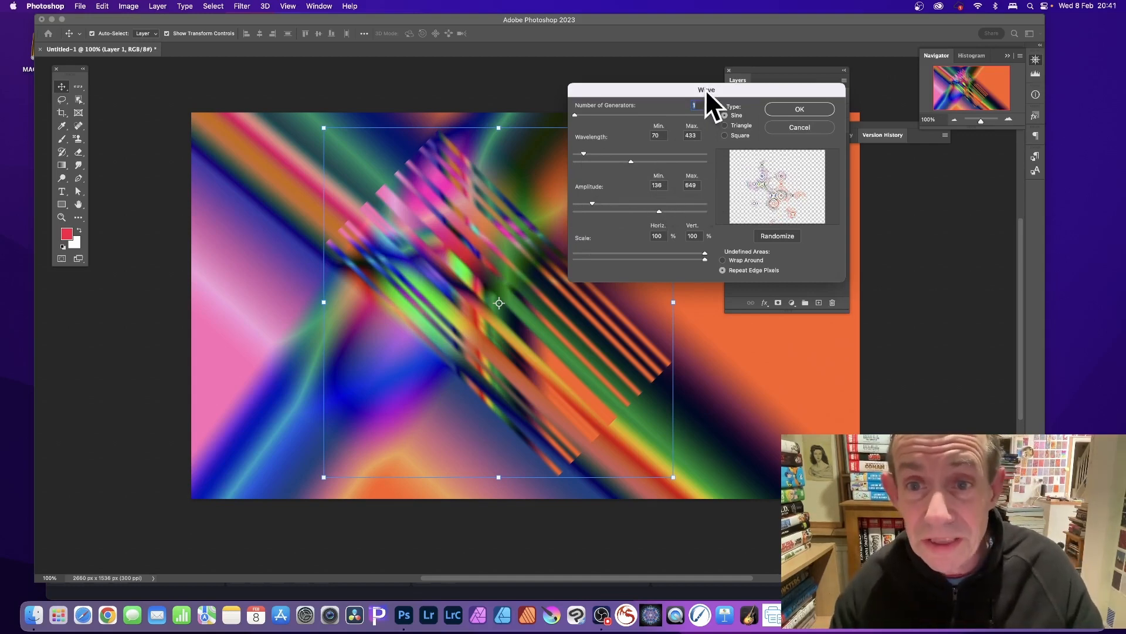
pyautogui.moveTo(705, 90); pyautogui.dragTo(604, 78)
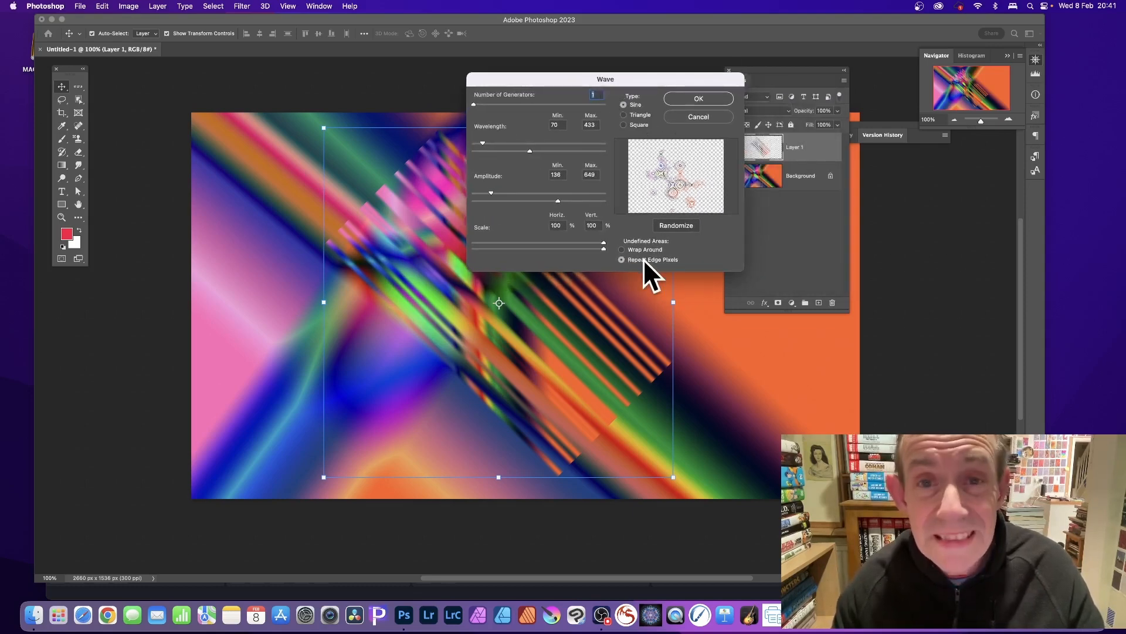
pyautogui.click(696, 98)
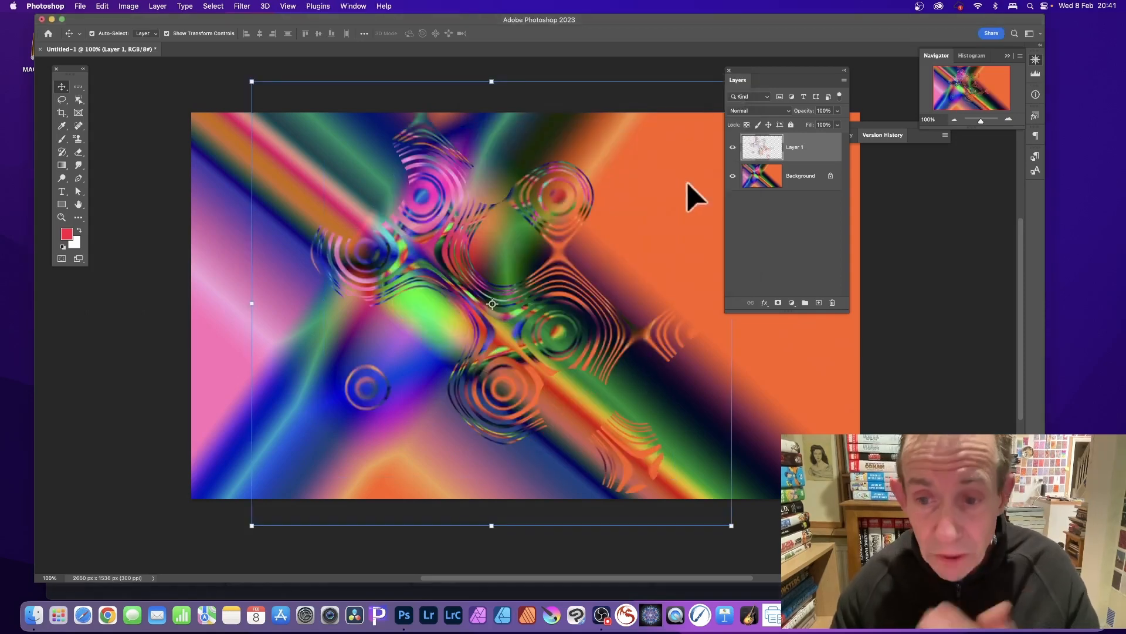
# Add a Bevel & Emboss effect to the stripes layer, using the Emboss style and a depth of 324%.
pyautogui.moveTo(747, 71); pyautogui.dragTo(722, 70)
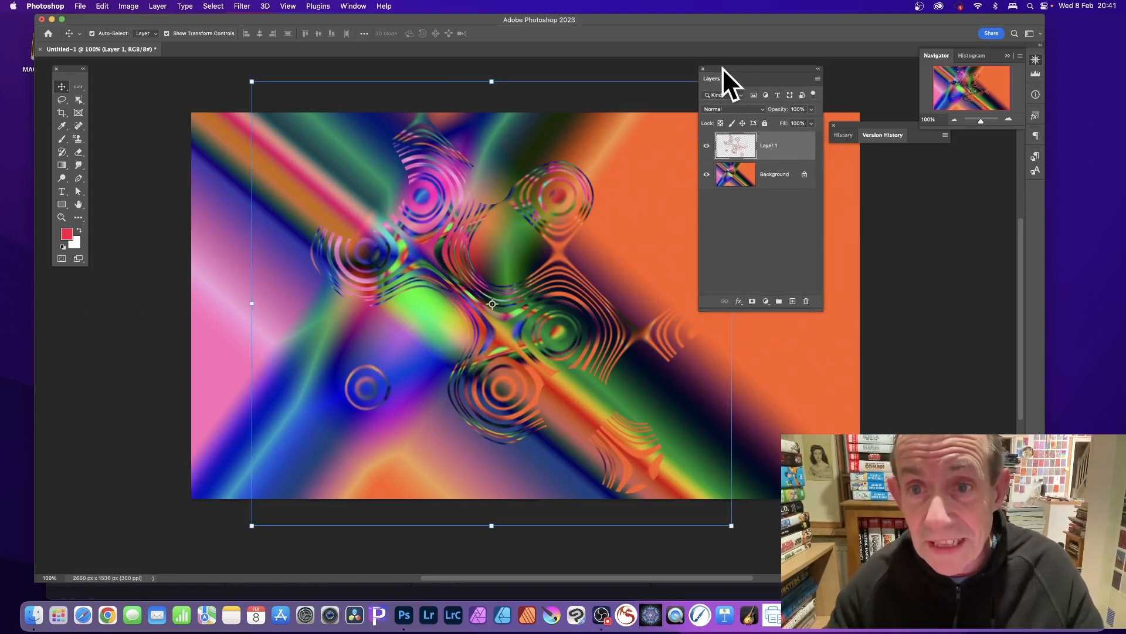
pyautogui.click(739, 302)
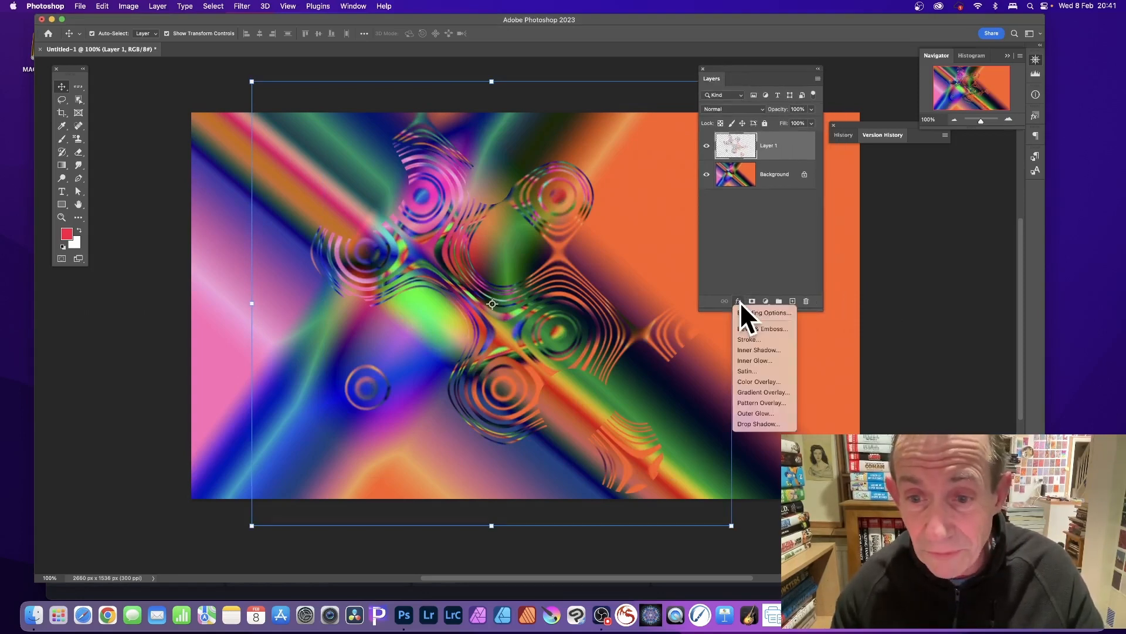
pyautogui.click(766, 328)
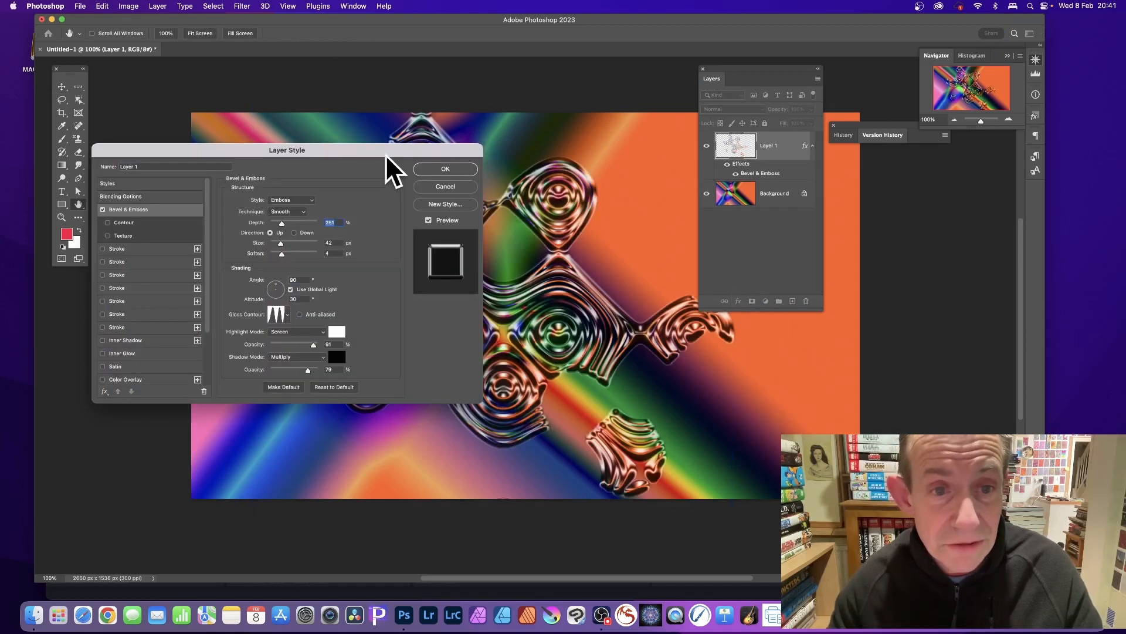
pyautogui.moveTo(385, 154); pyautogui.dragTo(785, 84)
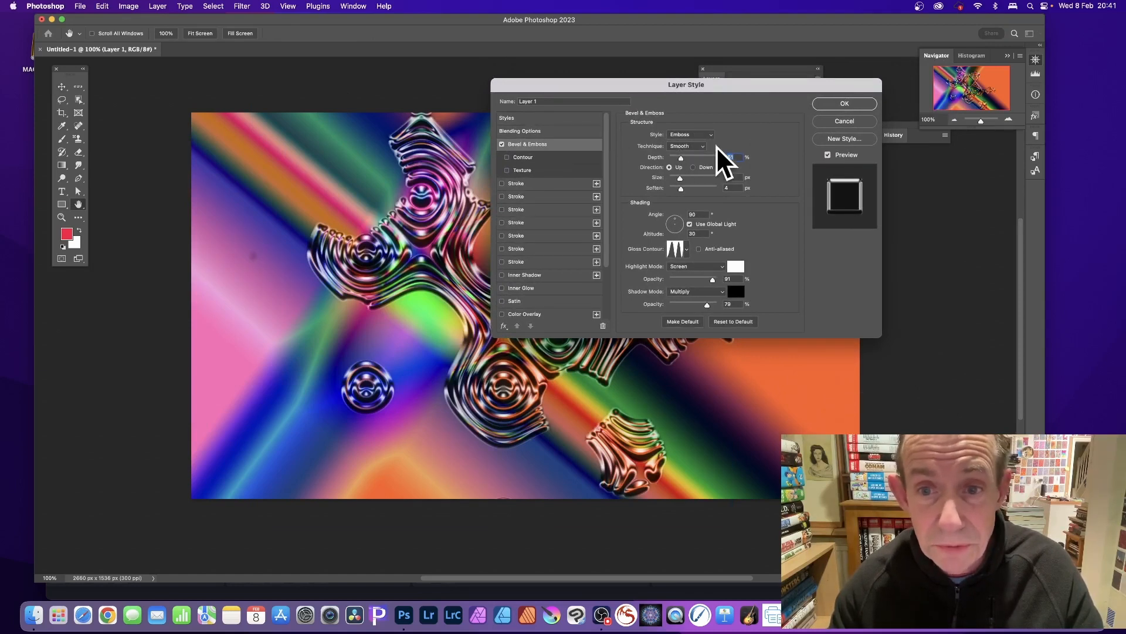
pyautogui.moveTo(682, 157); pyautogui.dragTo(685, 158)
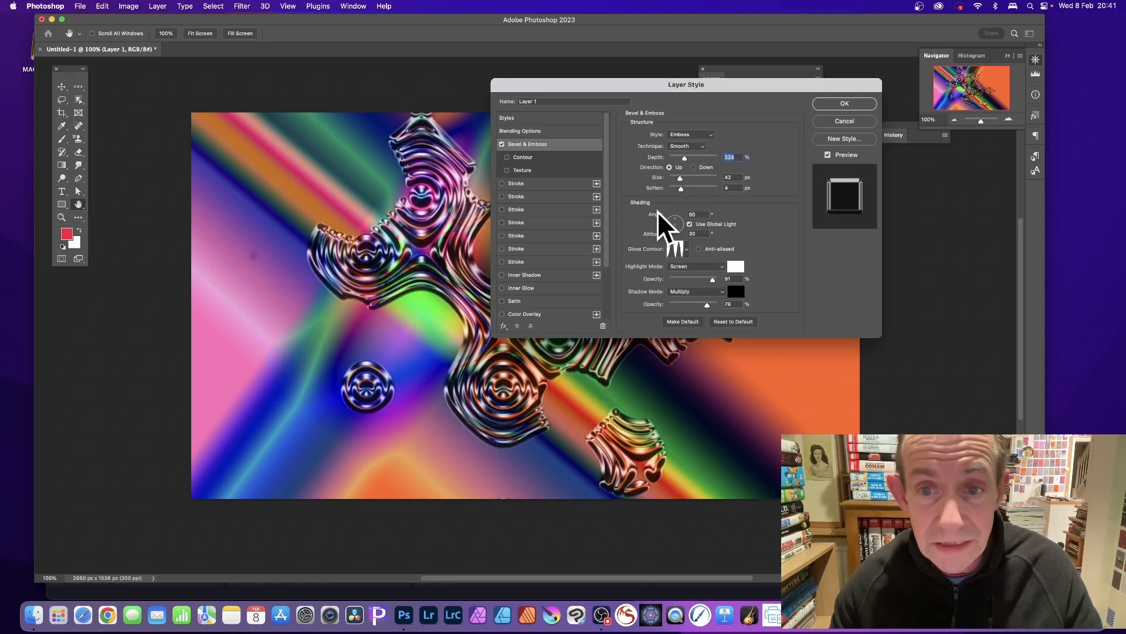
# Try out several gloss contours on the emboss effect and return to the triple-peaked contour.
pyautogui.click(687, 249)
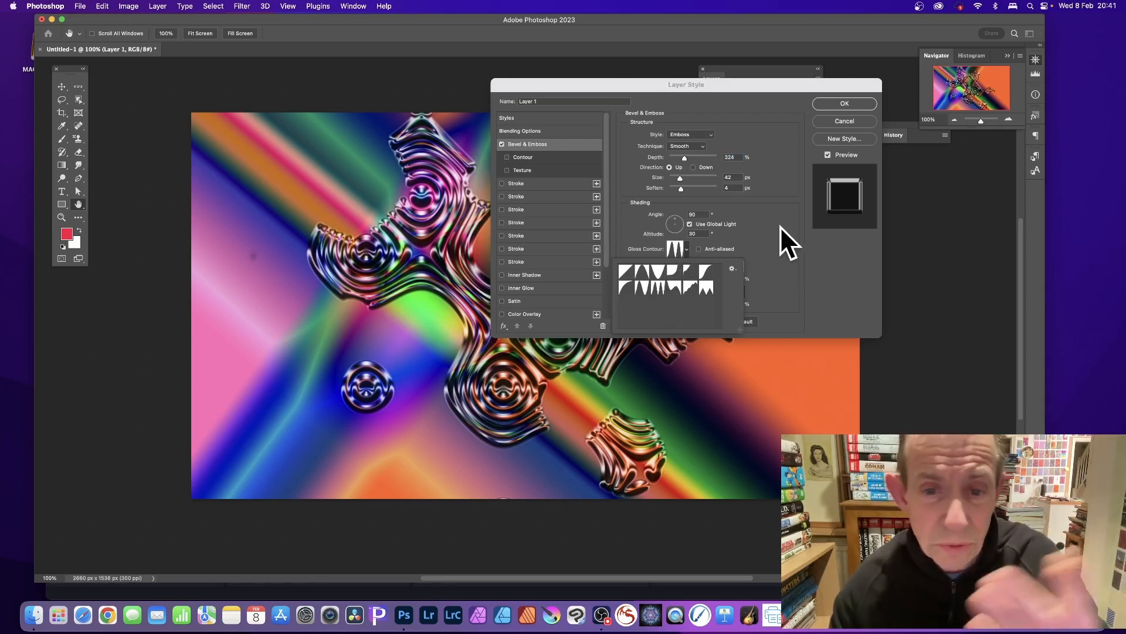
pyautogui.click(641, 272)
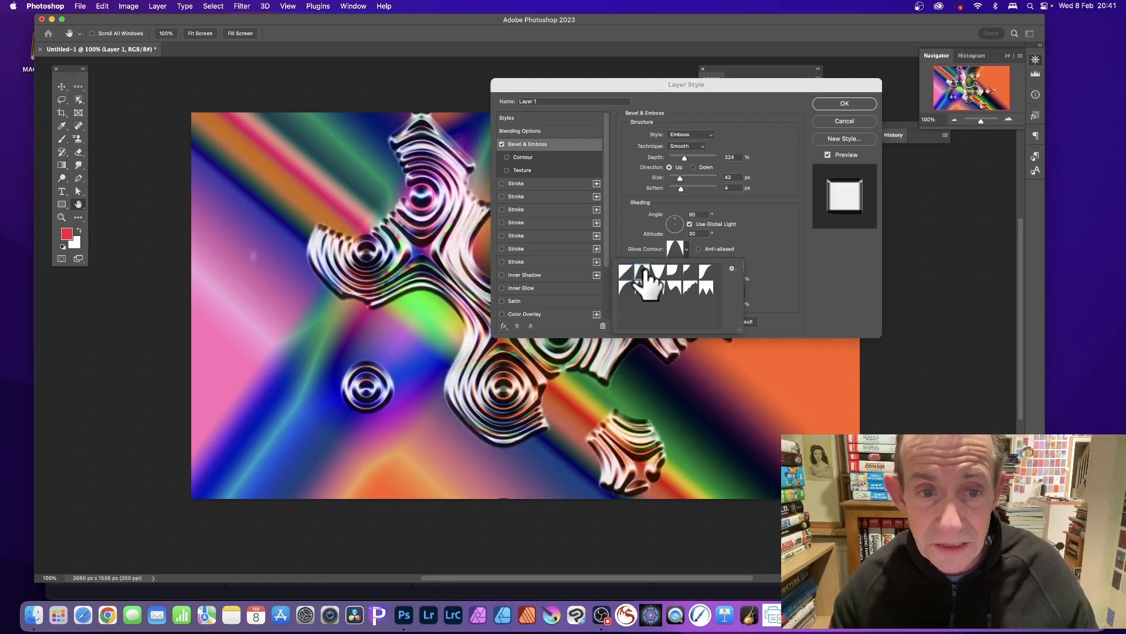
pyautogui.click(658, 271)
pyautogui.click(674, 272)
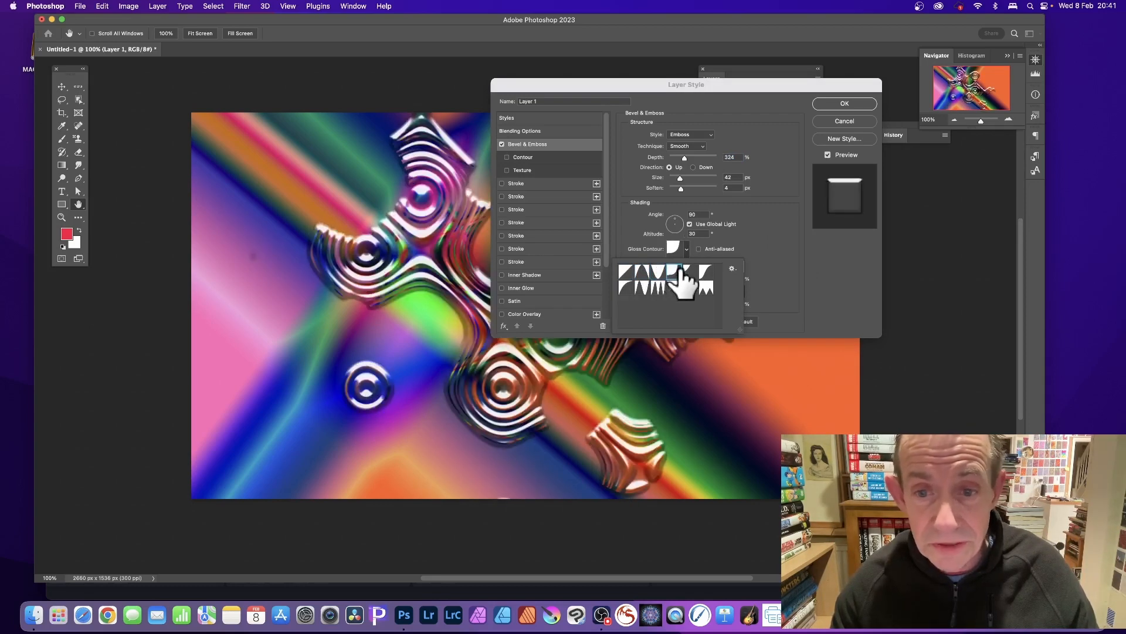
pyautogui.click(705, 272)
pyautogui.click(705, 287)
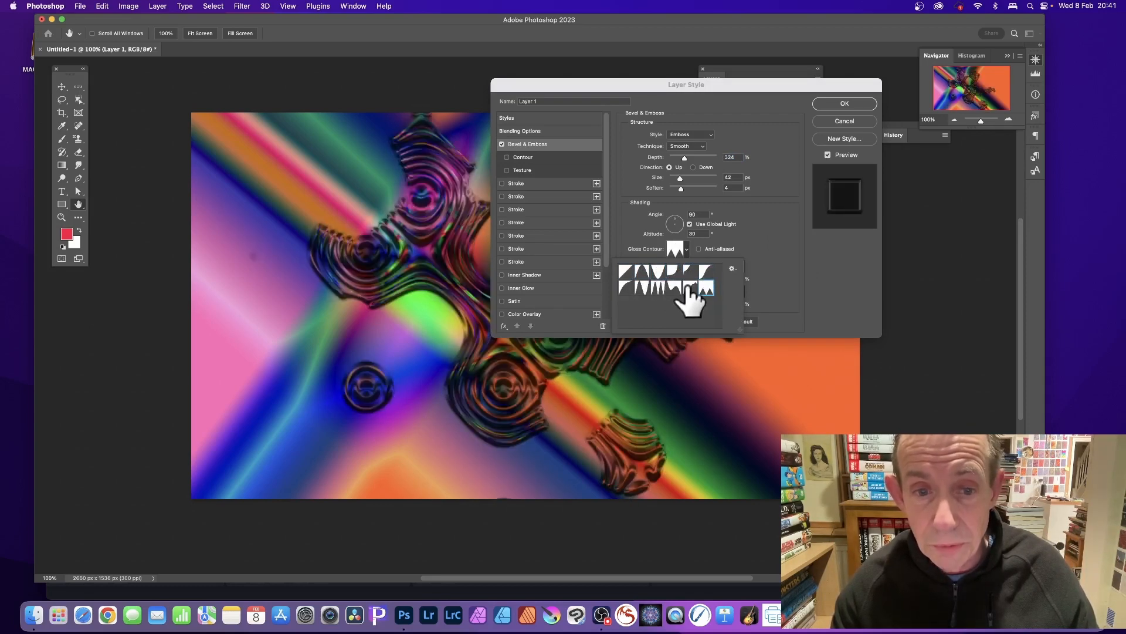
pyautogui.click(691, 288)
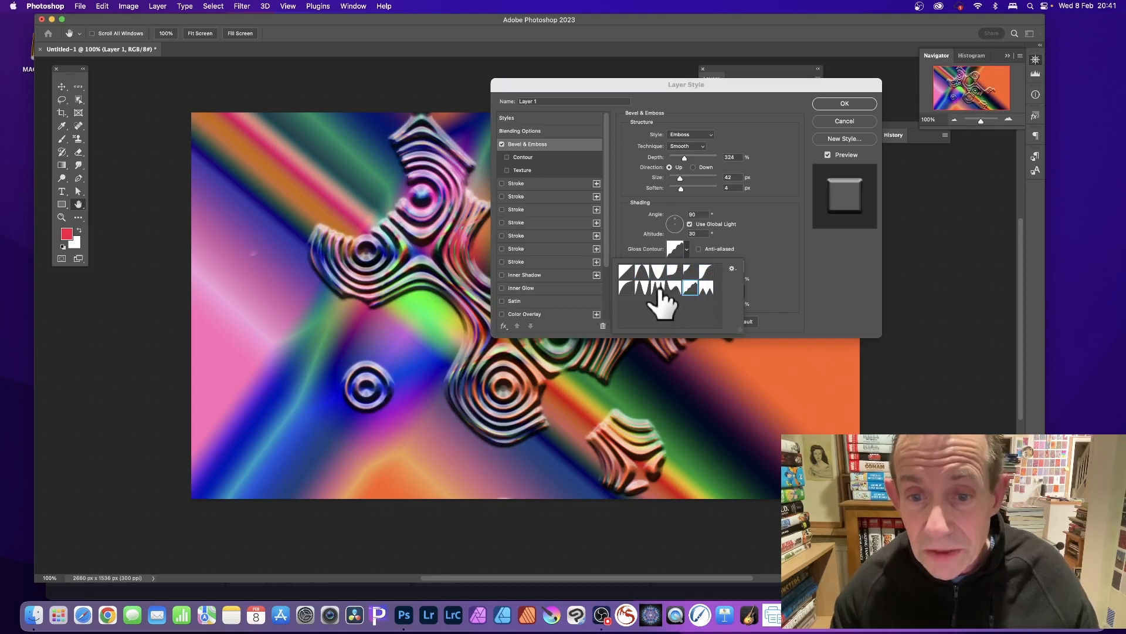
pyautogui.click(659, 288)
pyautogui.click(747, 228)
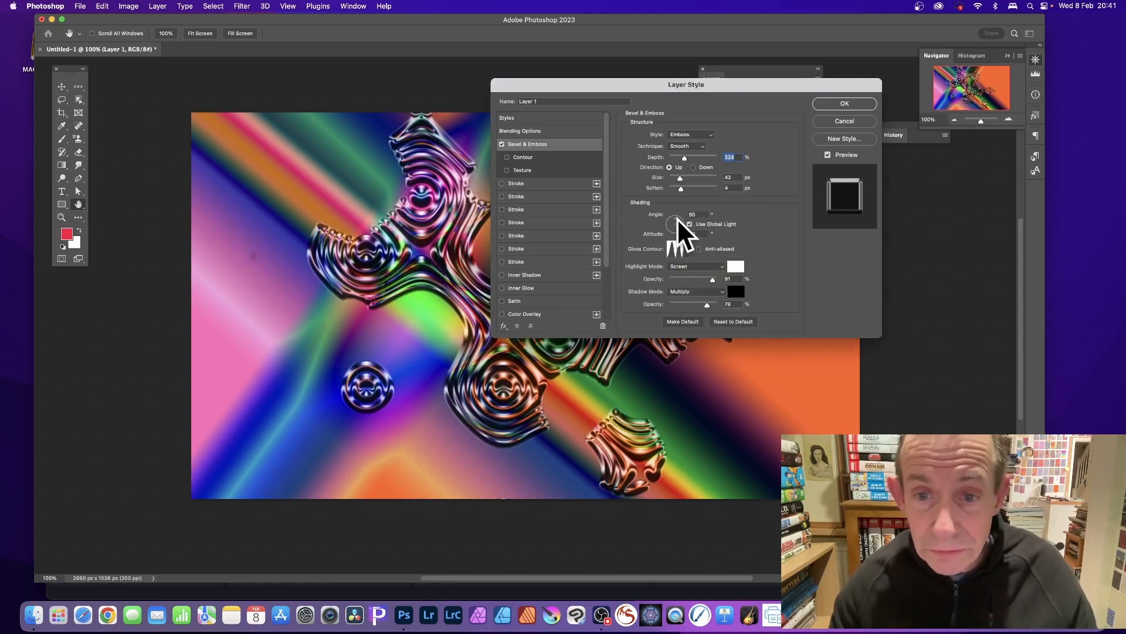
# Set the emboss lighting to an angle of about 167° and an altitude of about 48°, and apply the layer style.
pyautogui.moveTo(677, 219); pyautogui.dragTo(674, 220)
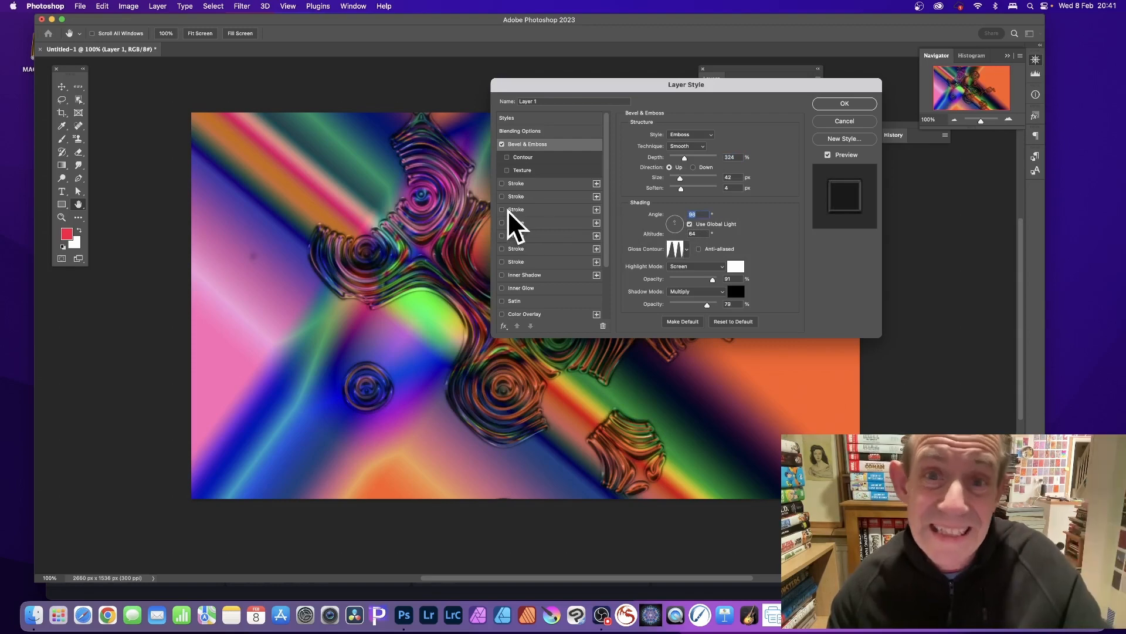
pyautogui.moveTo(673, 220); pyautogui.dragTo(671, 222)
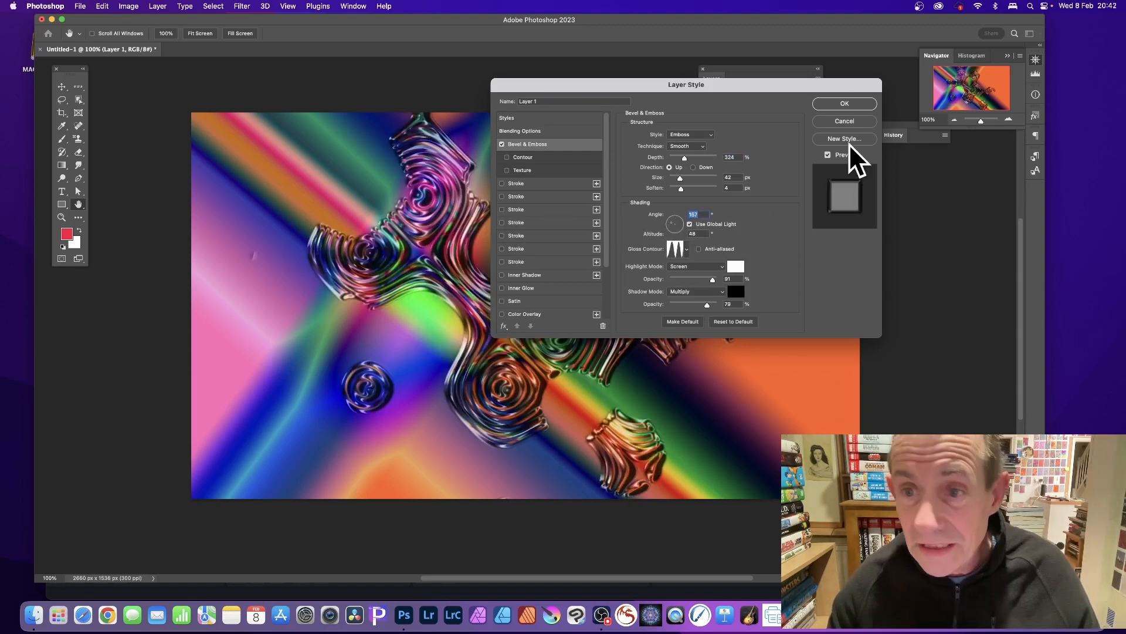
pyautogui.click(838, 104)
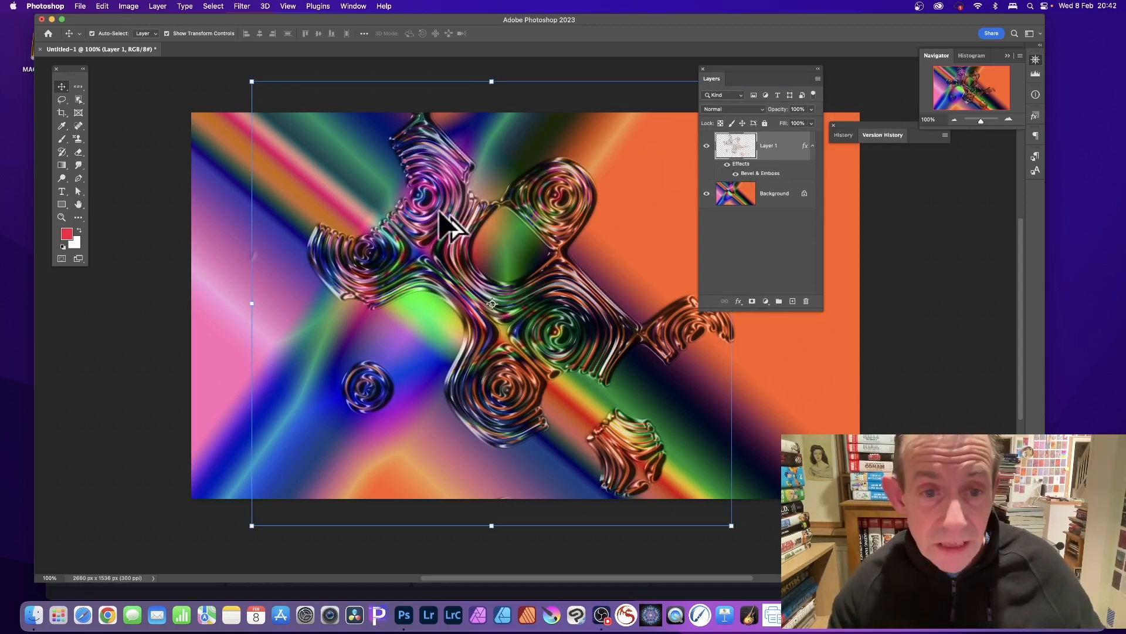
# Duplicate the embossed stripes layer twice, placing one copy toward the canvas's lower-left corner and the other toward its upper-right corner.
pyautogui.moveTo(437, 212); pyautogui.dragTo(302, 345)
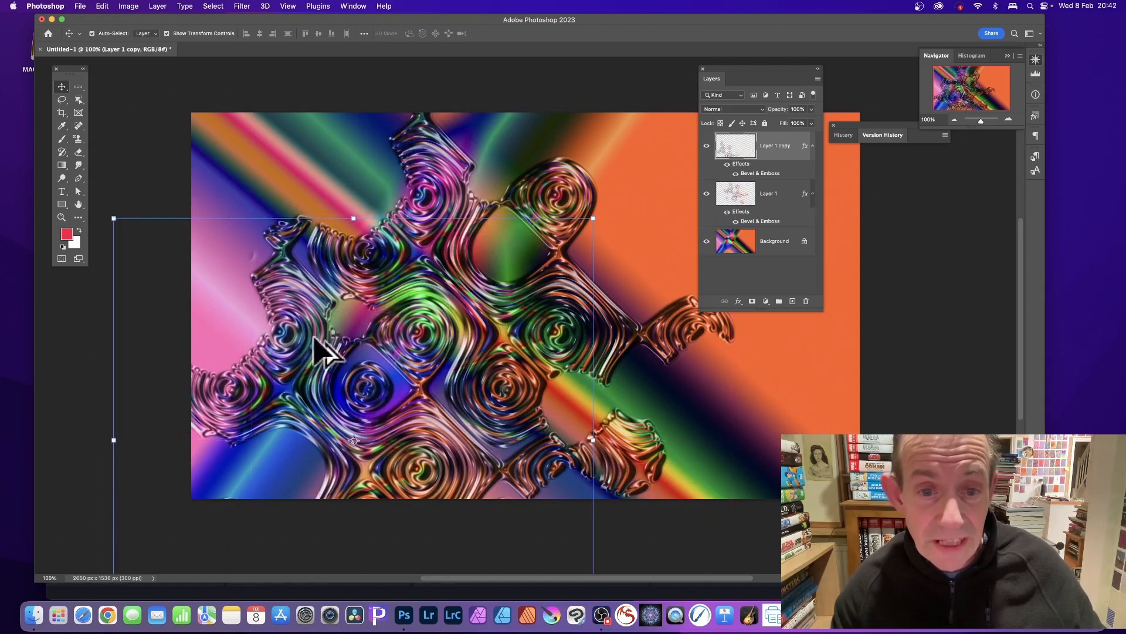
pyautogui.moveTo(405, 369); pyautogui.dragTo(674, 94)
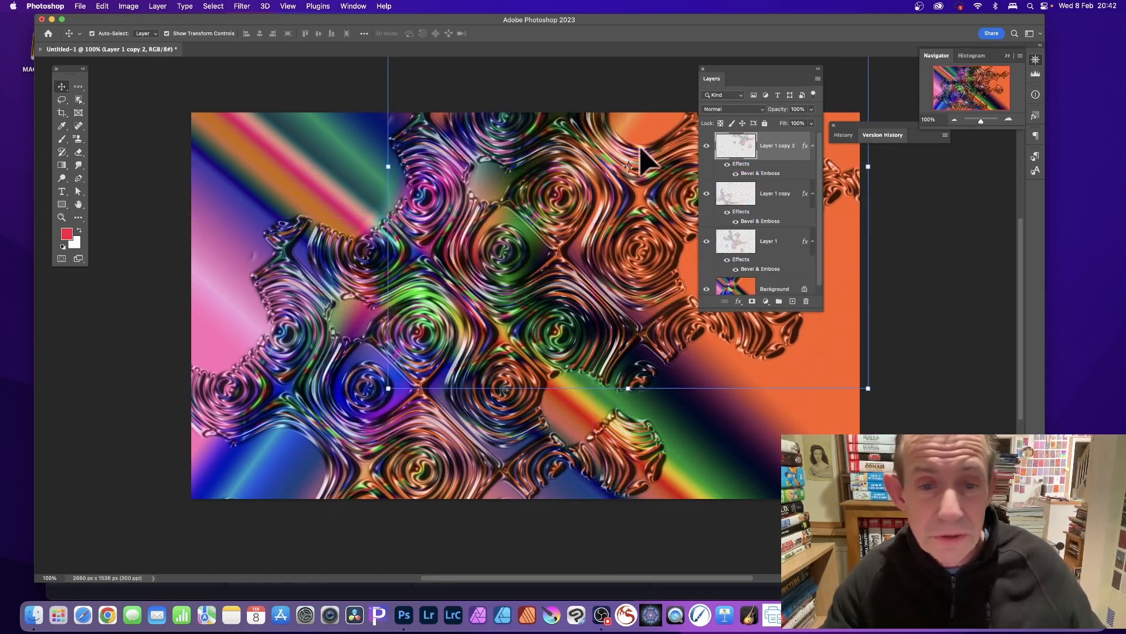